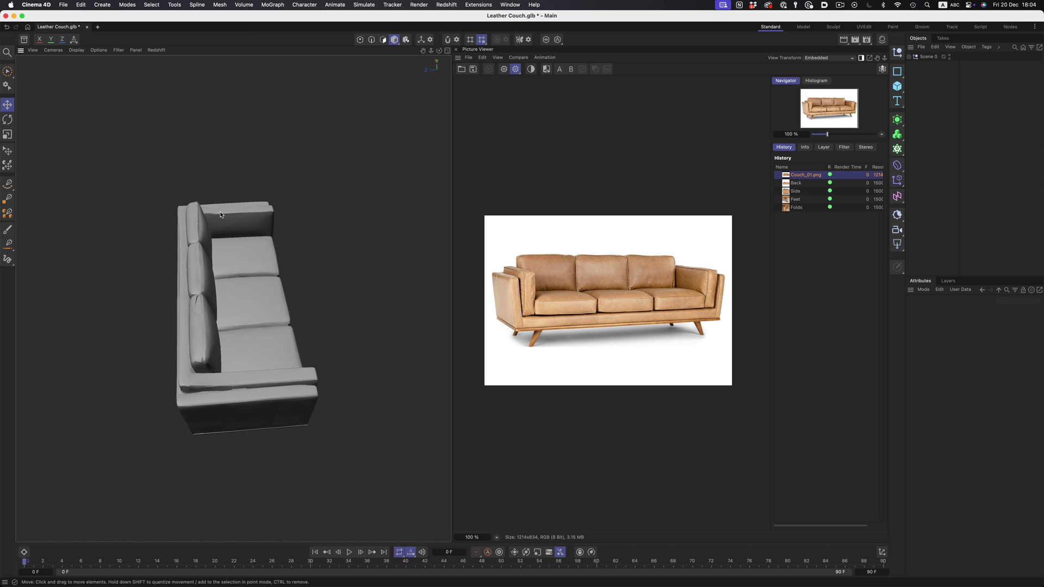
# - Examine the untextured leather couch model from above, behind and the front against the Couch_01.png reference
pyautogui.keyDown('alt'); pyautogui.moveTo(243, 313); pyautogui.dragTo(443, 282); pyautogui.keyUp('alt')
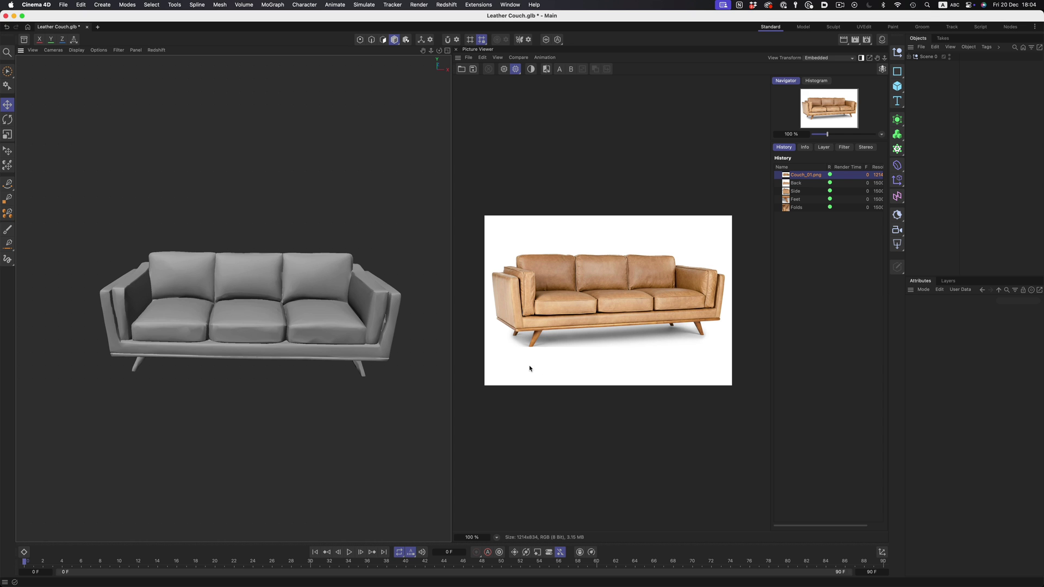
pyautogui.keyDown('alt'); pyautogui.moveTo(204, 296); pyautogui.dragTo(366, 294); pyautogui.keyUp('alt')
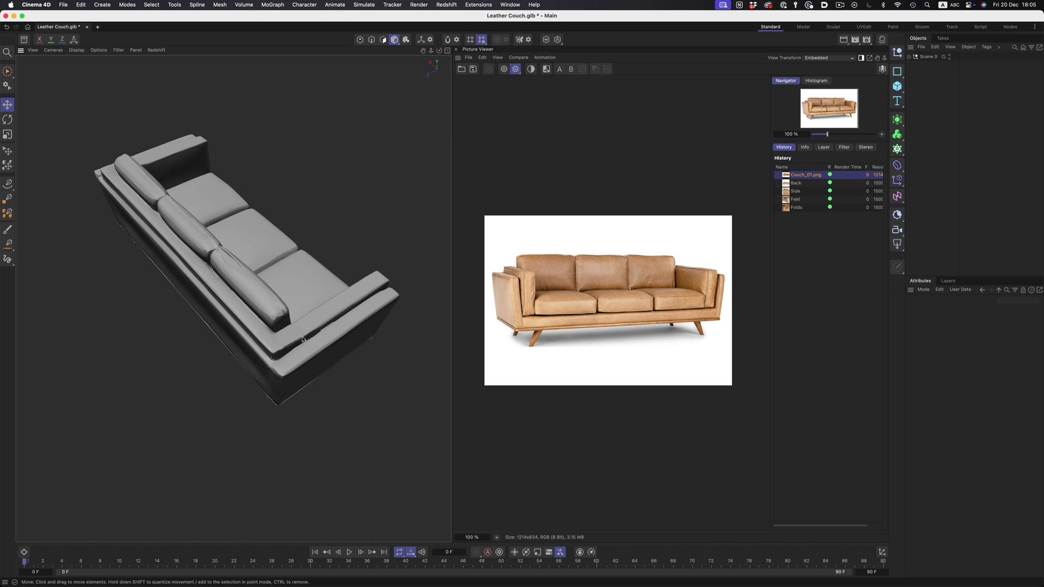
pyautogui.keyDown('alt'); pyautogui.moveTo(318, 295); pyautogui.dragTo(274, 288); pyautogui.keyUp('alt')
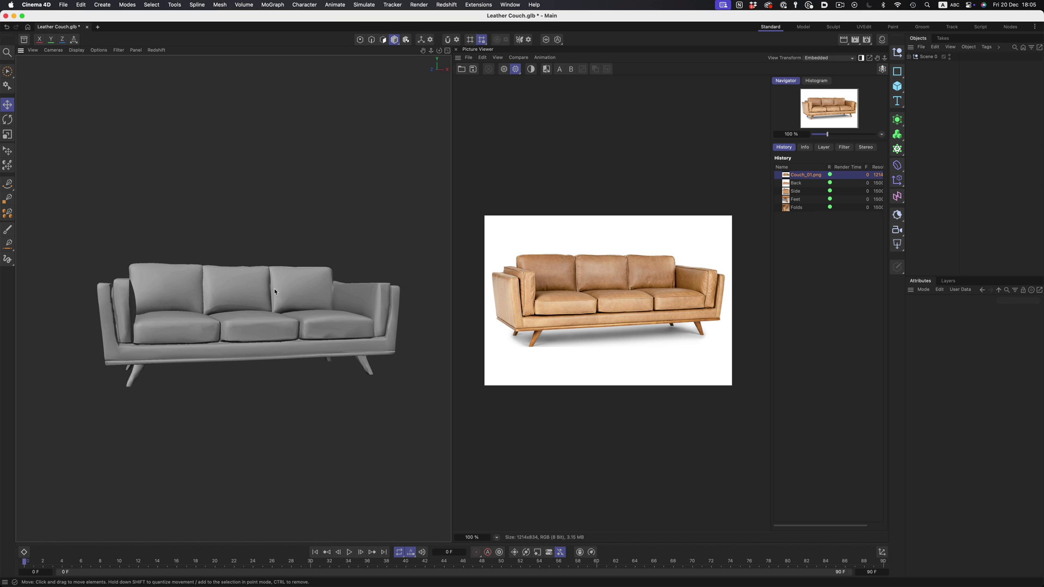
# - Inspect the couch model's legs and underside and compare them with the Feet reference image
pyautogui.scroll(15, 130, 383)
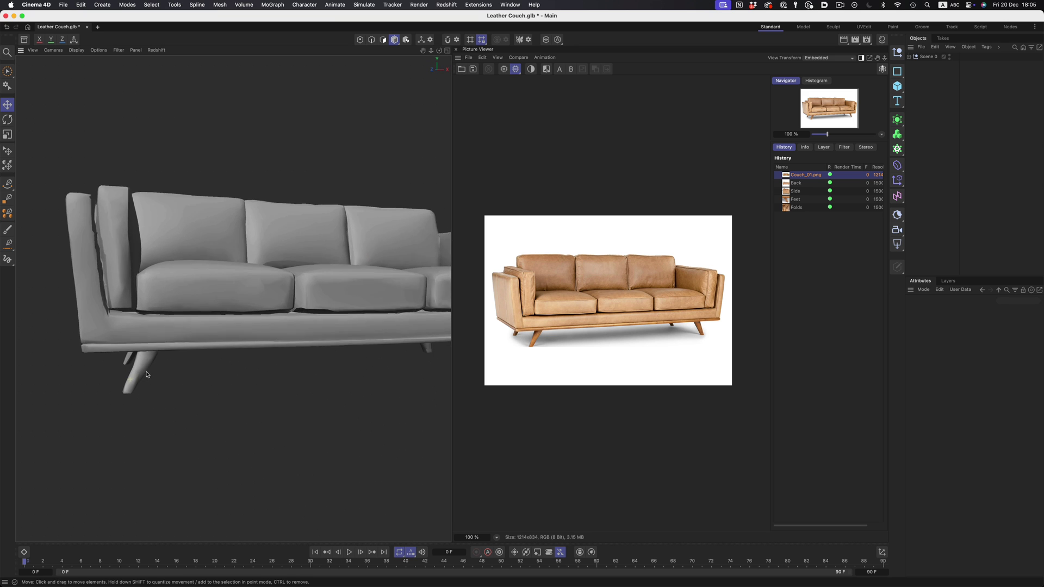
pyautogui.keyDown('alt'); pyautogui.moveTo(162, 348); pyautogui.dragTo(220, 331); pyautogui.keyUp('alt')
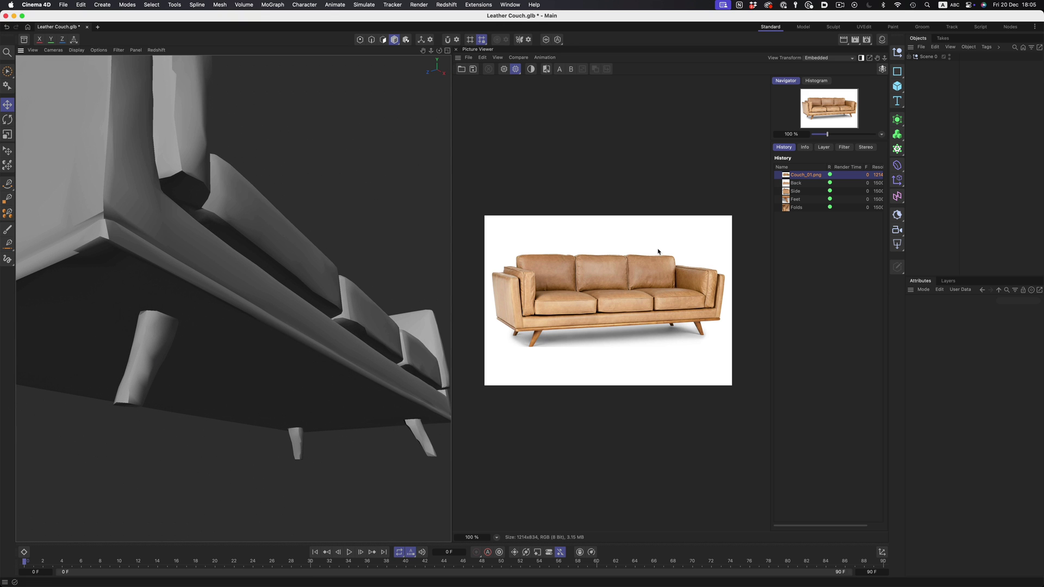
pyautogui.click(796, 200)
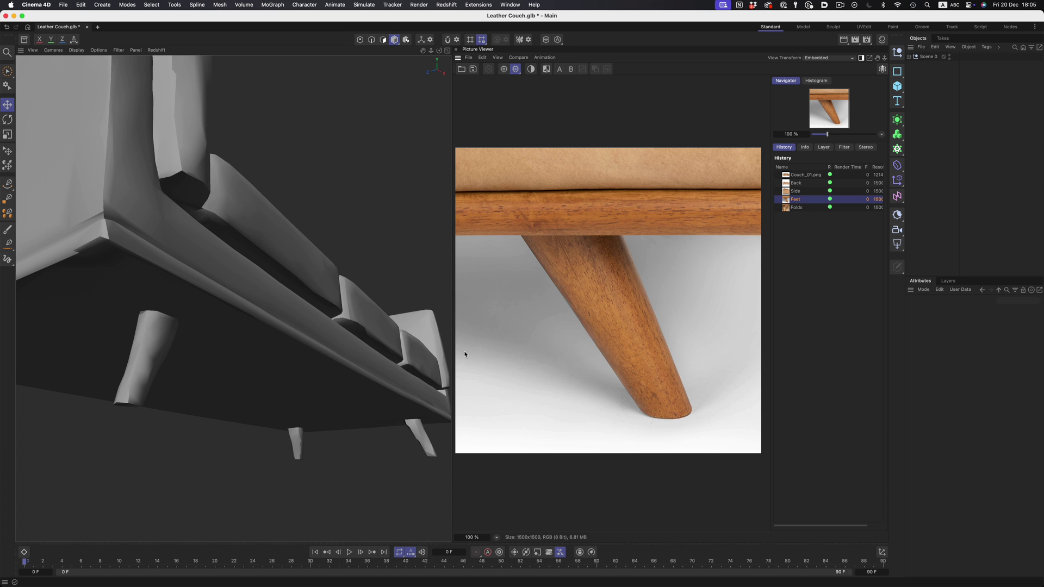
pyautogui.keyDown('alt'); pyautogui.moveTo(147, 375); pyautogui.dragTo(145, 305); pyautogui.keyUp('alt')
pyautogui.scroll(-5, 309, 204)
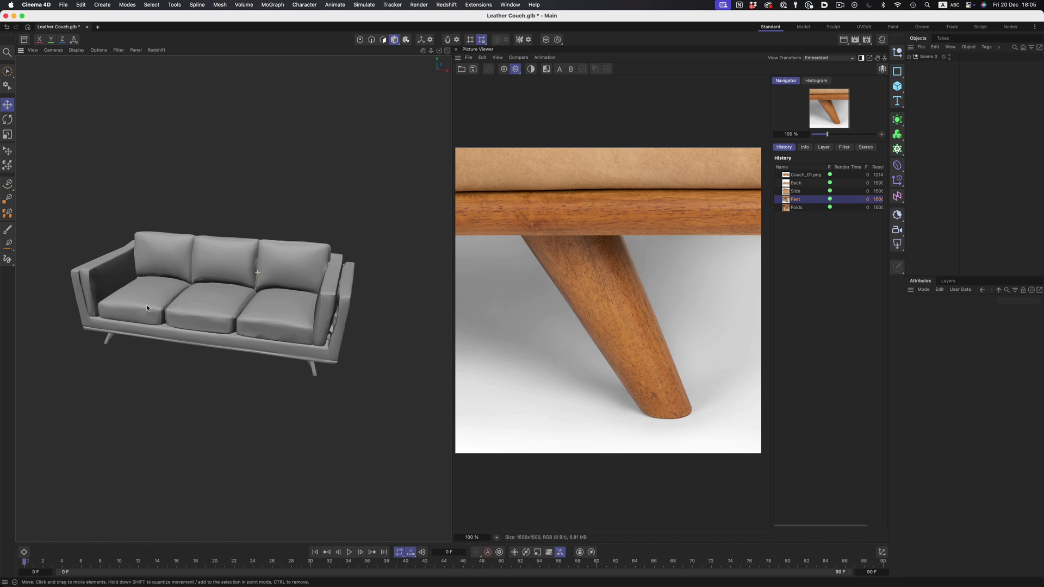
# - Compare the couch's armrest area with the Folds reference image, and bring back the Couch_01.png reference
pyautogui.click(796, 209)
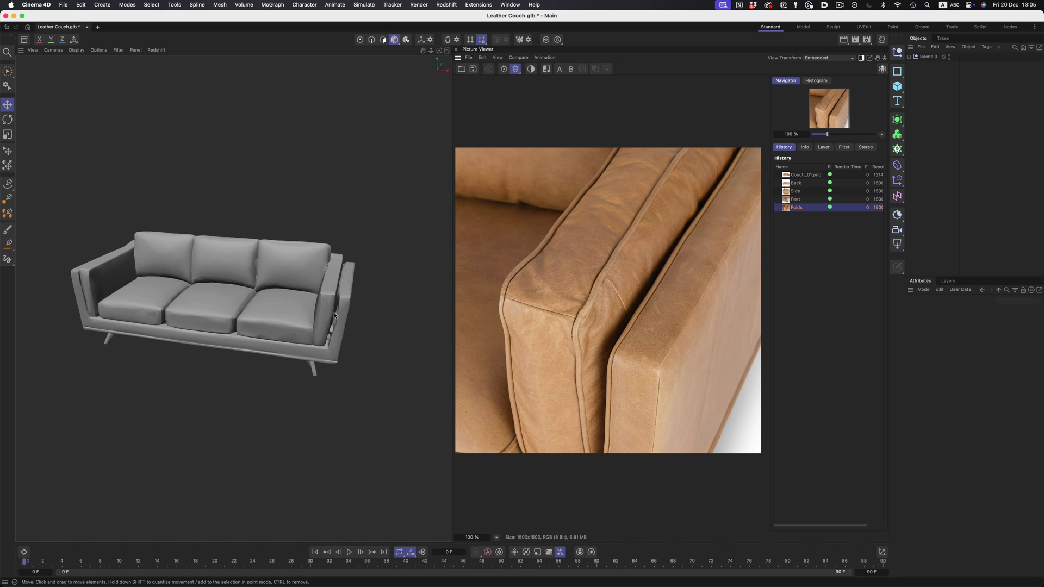
pyautogui.keyDown('alt'); pyautogui.moveTo(303, 319); pyautogui.dragTo(279, 299); pyautogui.keyUp('alt')
pyautogui.scroll(4, 275, 300)
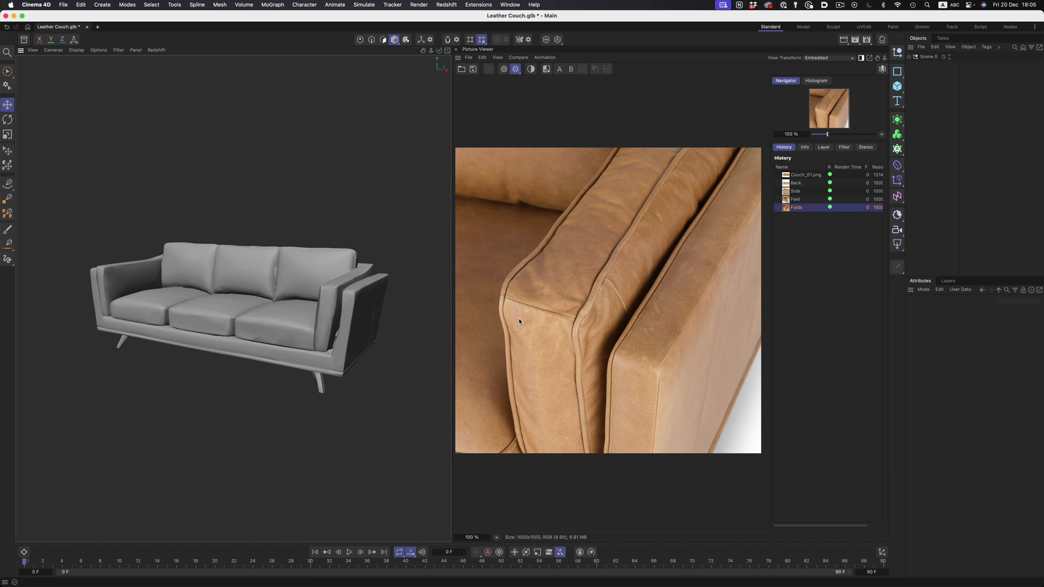
pyautogui.click(810, 175)
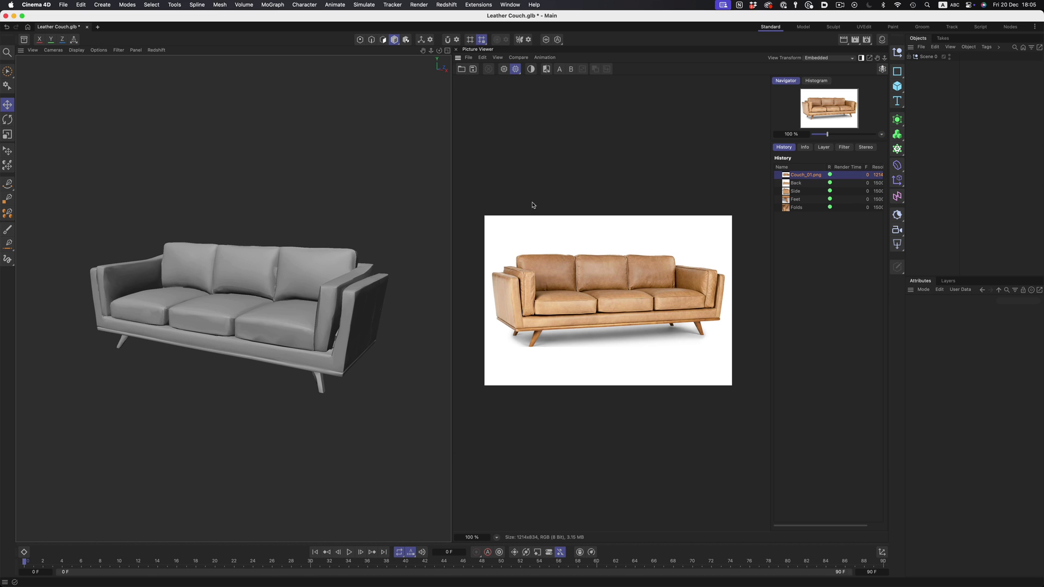
# - Turn on material display in the viewport and examine the textured couch from several sides
pyautogui.rightClick(366, 223)
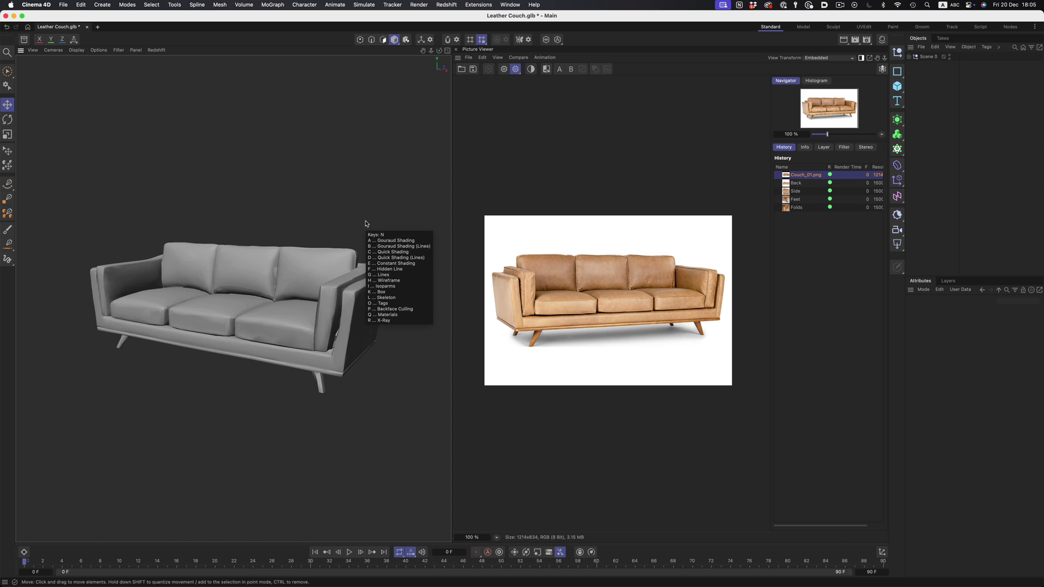
pyautogui.press('Escape')
pyautogui.keyDown('alt'); pyautogui.moveTo(240, 264); pyautogui.dragTo(326, 273); pyautogui.keyUp('alt')
pyautogui.keyDown('alt'); pyautogui.moveTo(260, 278); pyautogui.dragTo(196, 281); pyautogui.keyUp('alt')
pyautogui.scroll(-3, 226, 269)
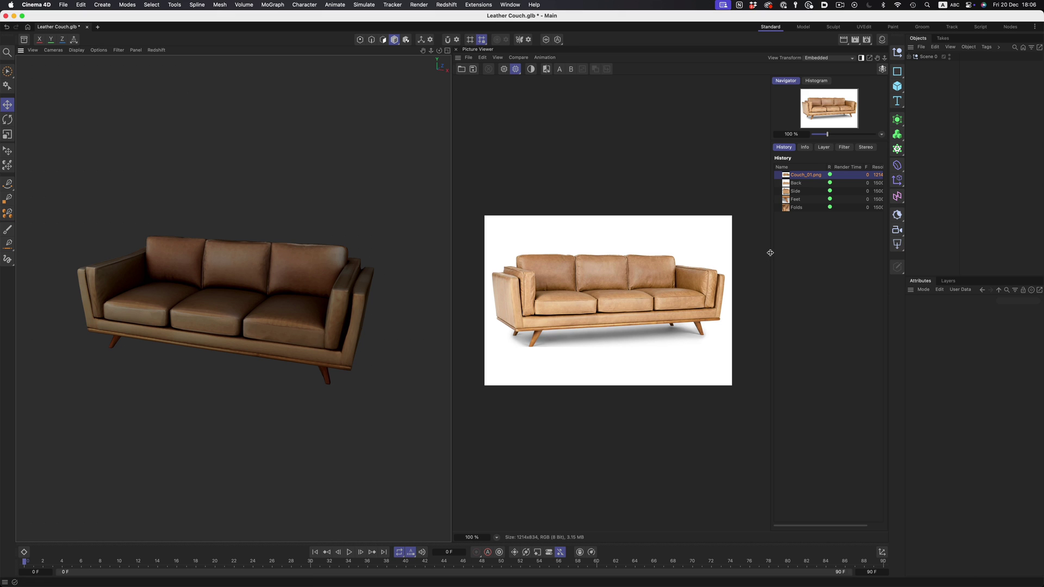
# - View the Side and Back reference images of the couch, and return to Couch_01.png
pyautogui.click(795, 192)
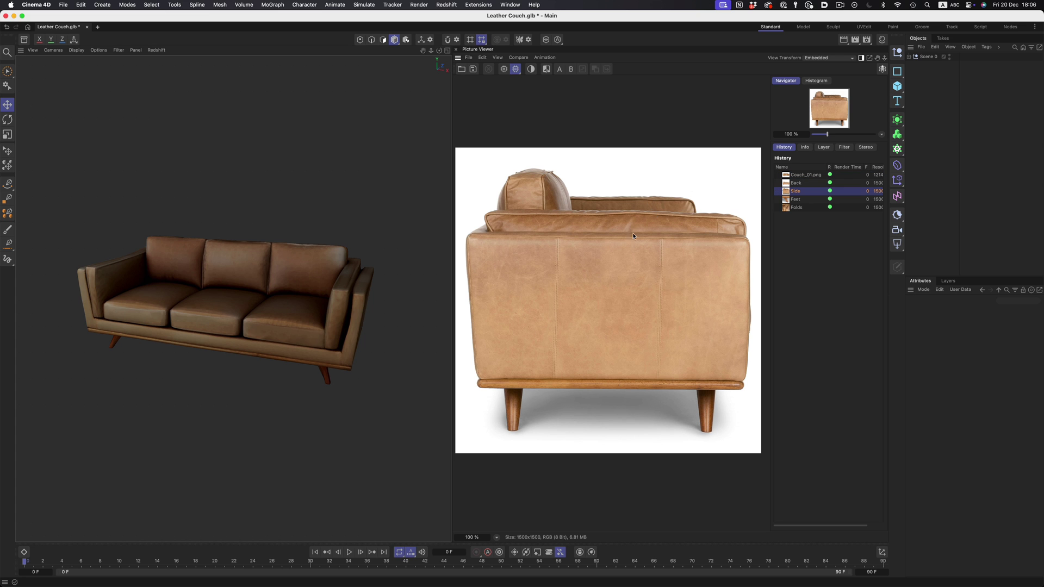
pyautogui.click(794, 184)
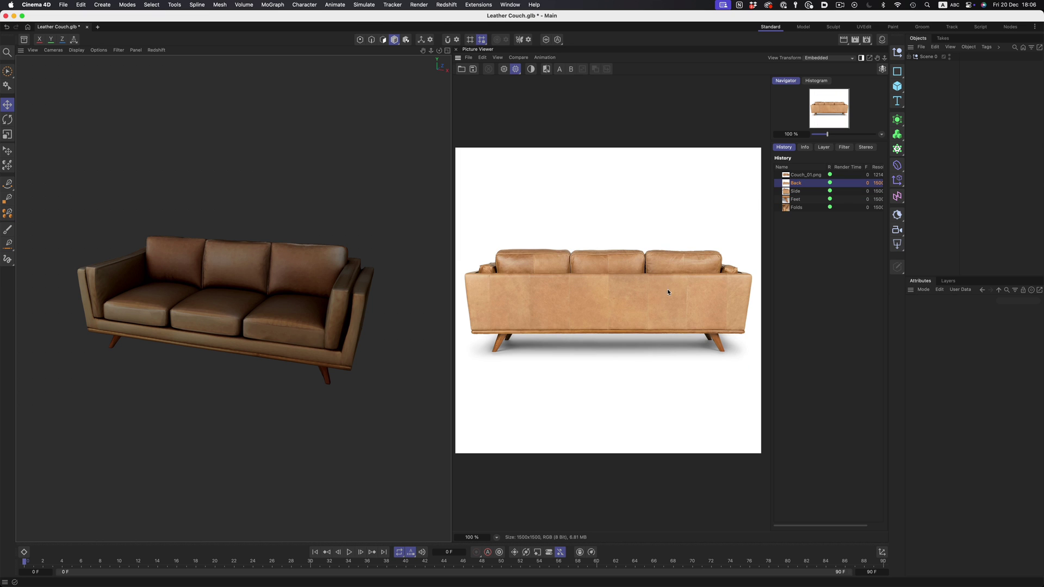
pyautogui.click(809, 176)
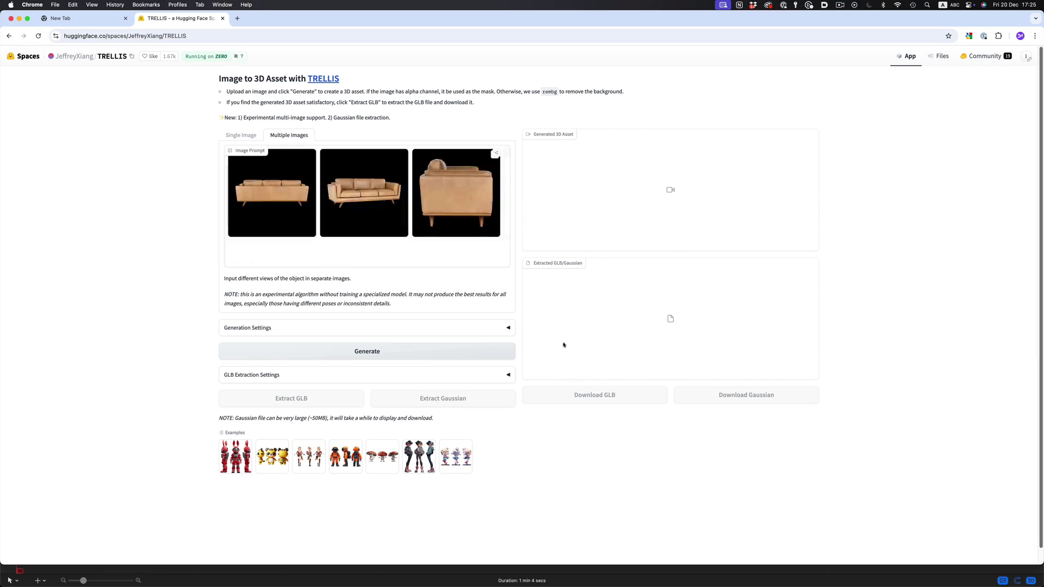
# - Generate a 3D asset in TRELLIS from the back, front and side couch images using the multiple-image mode
pyautogui.click(382, 357)
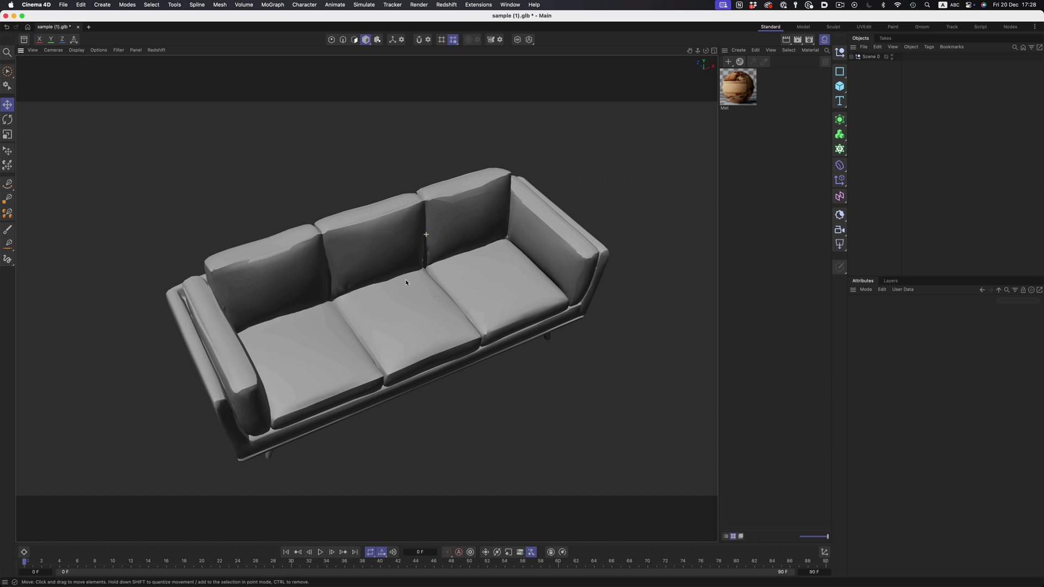
# - In Cinema 4D, examine the back, sides and seat of the multi-image couch model in sample (1).glb
pyautogui.keyDown('alt'); pyautogui.moveTo(403, 285); pyautogui.dragTo(355, 248); pyautogui.keyUp('alt')
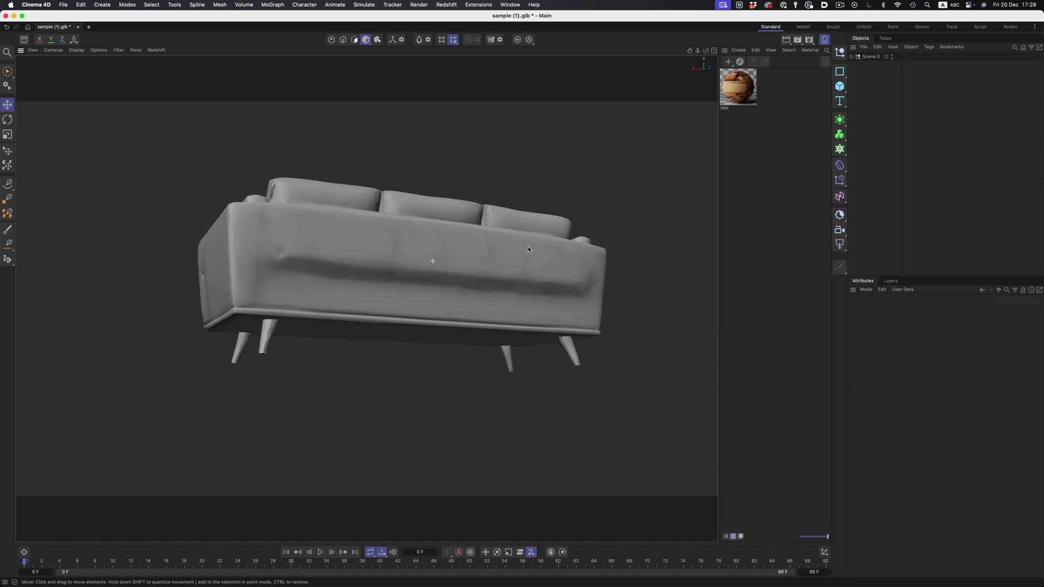
pyautogui.keyDown('alt'); pyautogui.moveTo(528, 249); pyautogui.dragTo(266, 273); pyautogui.keyUp('alt')
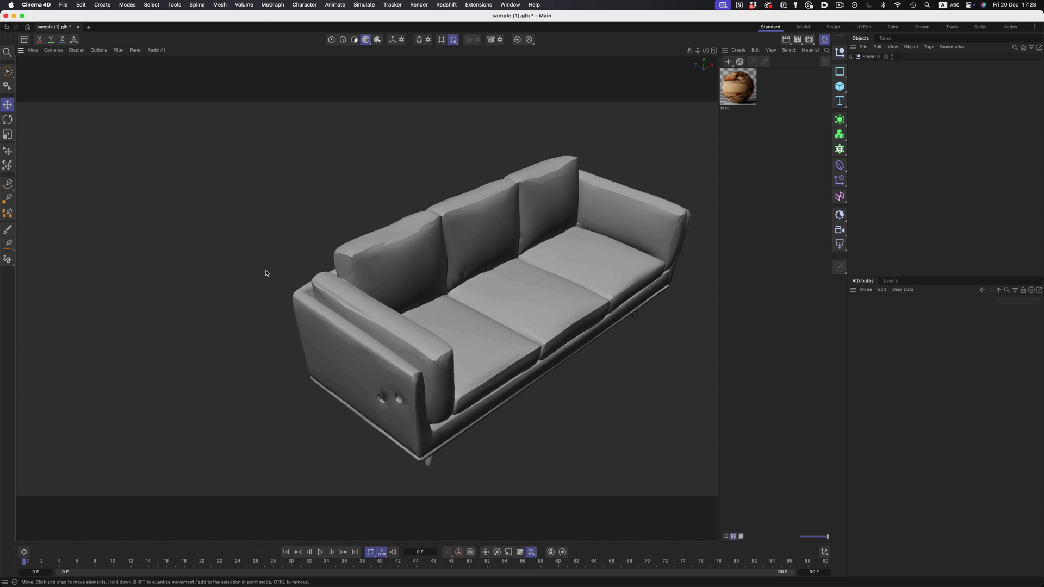
pyautogui.keyDown('alt'); pyautogui.moveTo(520, 270); pyautogui.dragTo(446, 273); pyautogui.keyUp('alt')
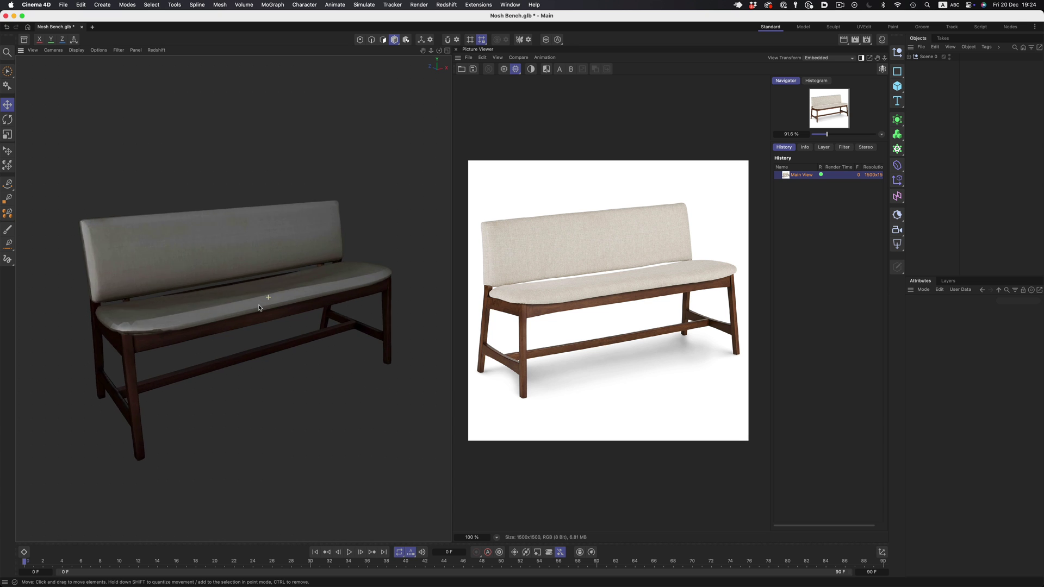
# - Turn off material display for the Nosh Bench model and examine its backrest, frame and seat geometry against the reference
pyautogui.moveTo(259, 308)
pyautogui.keyDown('alt'); pyautogui.mouseDown()
pyautogui.moveTo(223, 325)
pyautogui.moveTo(239, 305)
pyautogui.moveTo(259, 217)
pyautogui.moveTo(295, 199)
pyautogui.moveTo(308, 211)
pyautogui.mouseUp(); pyautogui.keyUp('alt')
pyautogui.rightClick(223, 325)
pyautogui.click(226, 329)
pyautogui.keyDown('alt'); pyautogui.moveTo(317, 229); pyautogui.dragTo(305, 278); pyautogui.keyUp('alt')
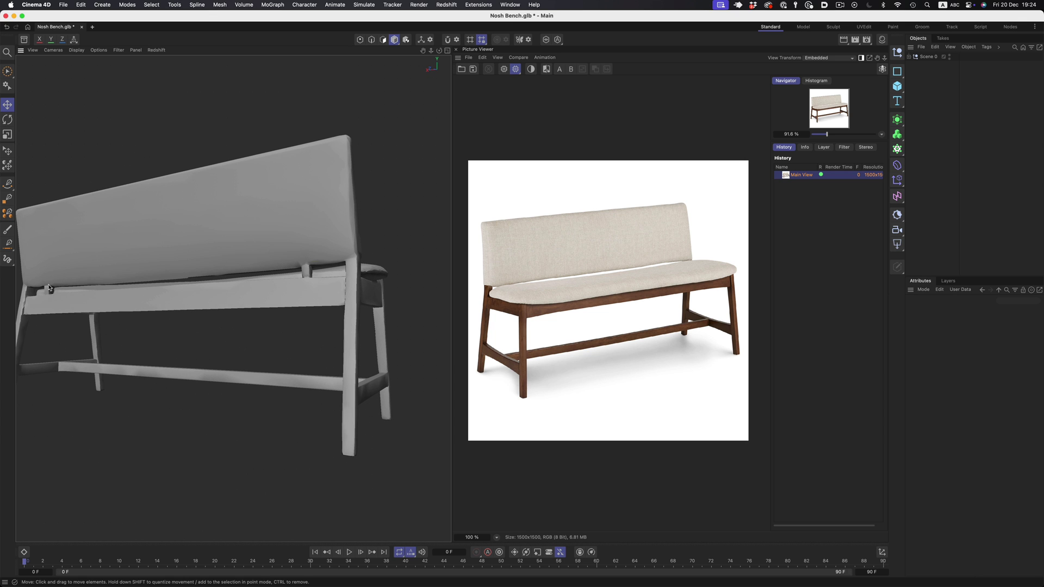
pyautogui.keyDown('alt'); pyautogui.moveTo(272, 236); pyautogui.dragTo(221, 272); pyautogui.keyUp('alt')
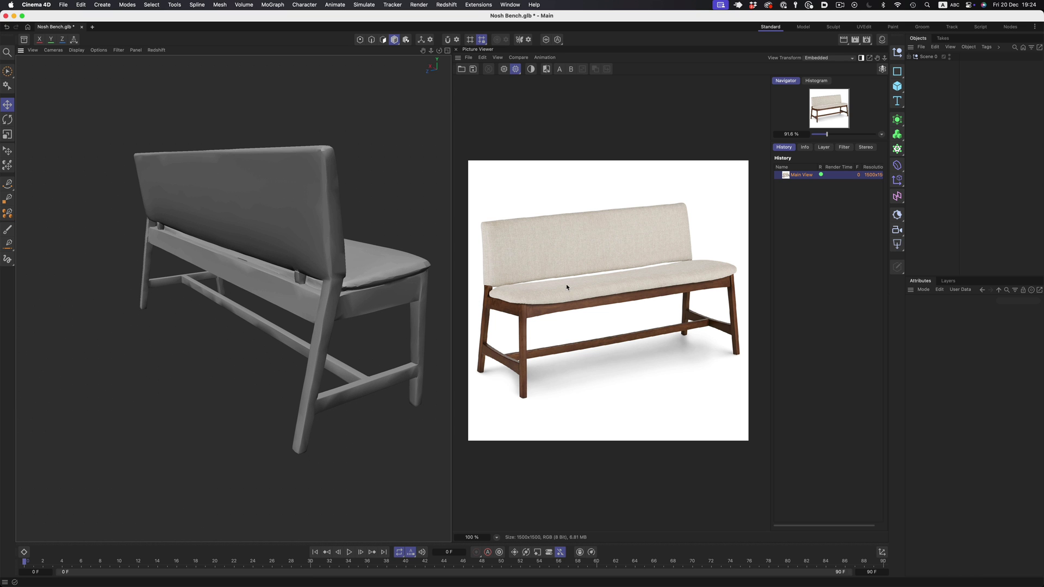
pyautogui.keyDown('alt'); pyautogui.moveTo(347, 244); pyautogui.dragTo(177, 265); pyautogui.keyUp('alt')
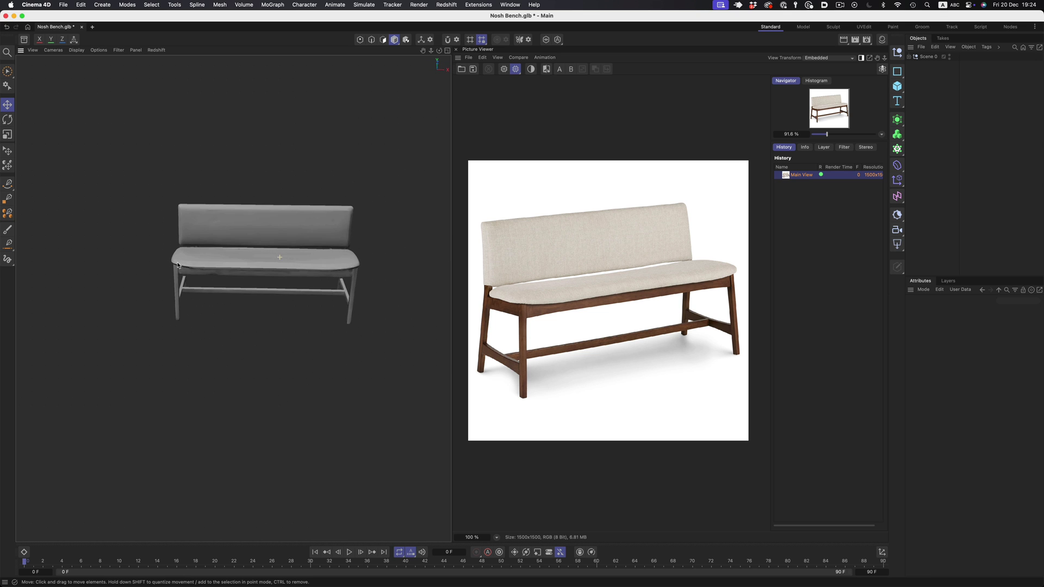
pyautogui.scroll(5, 292, 249)
pyautogui.keyDown('alt'); pyautogui.moveTo(291, 249); pyautogui.dragTo(313, 234); pyautogui.keyUp('alt')
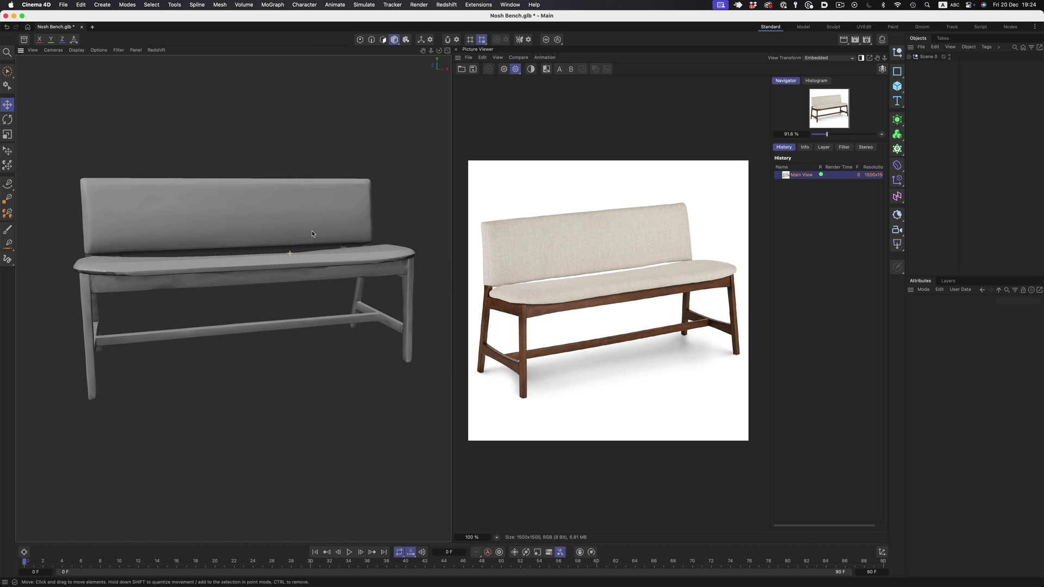
# - Turn the bench's material display back on and compare the textured model with the Main View reference
pyautogui.press('q')
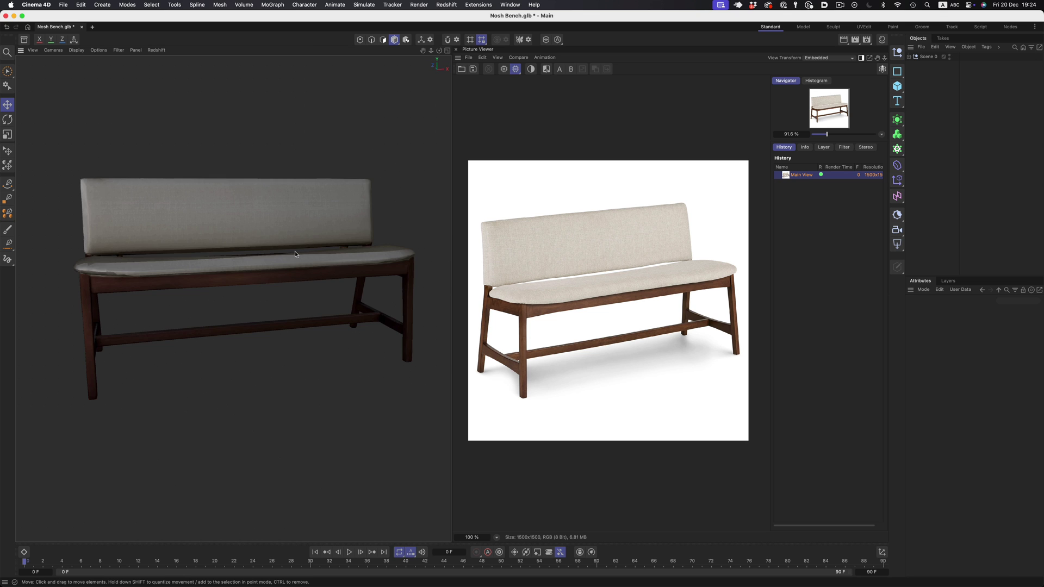
pyautogui.keyDown('alt'); pyautogui.moveTo(285, 268); pyautogui.dragTo(339, 277); pyautogui.keyUp('alt')
pyautogui.moveTo(245, 253)
pyautogui.keyDown('alt'); pyautogui.mouseDown()
pyautogui.moveTo(215, 256)
pyautogui.moveTo(203, 243)
pyautogui.moveTo(206, 263)
pyautogui.moveTo(234, 270)
pyautogui.mouseUp(); pyautogui.keyUp('alt')
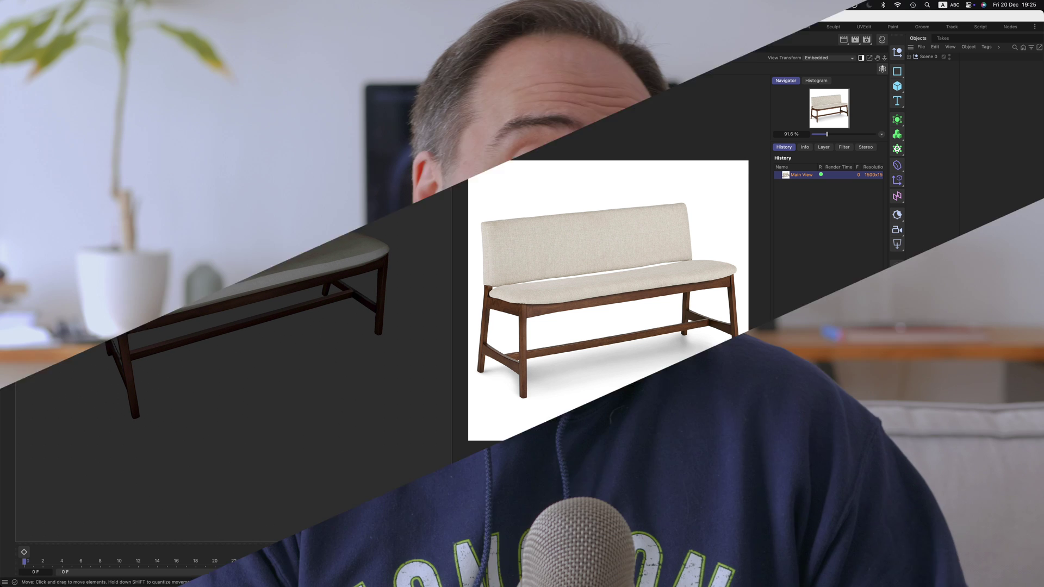